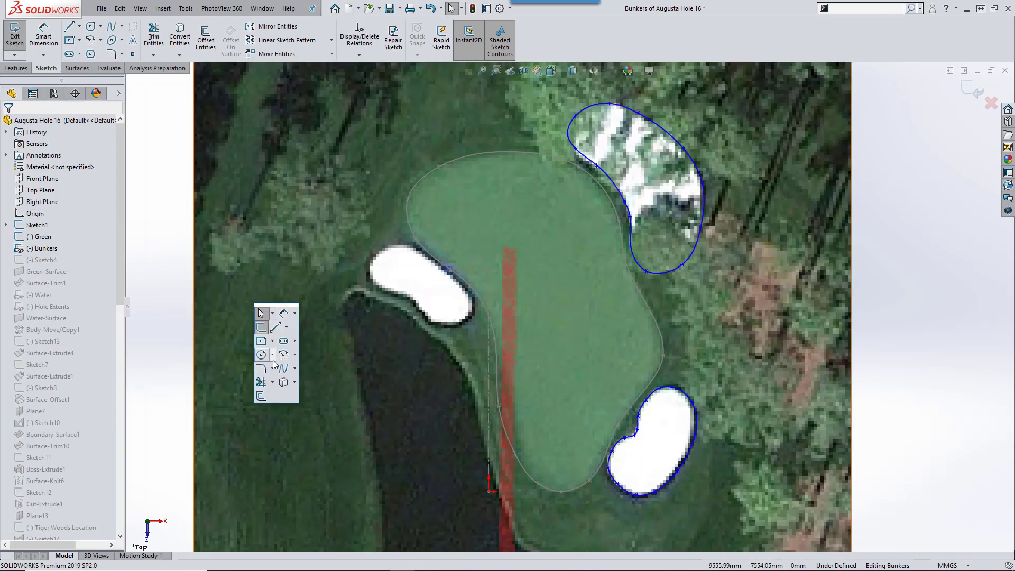
# Trace the left bunker with a spline closed on its start point, then exit the sketch
pyautogui.click(394, 245)
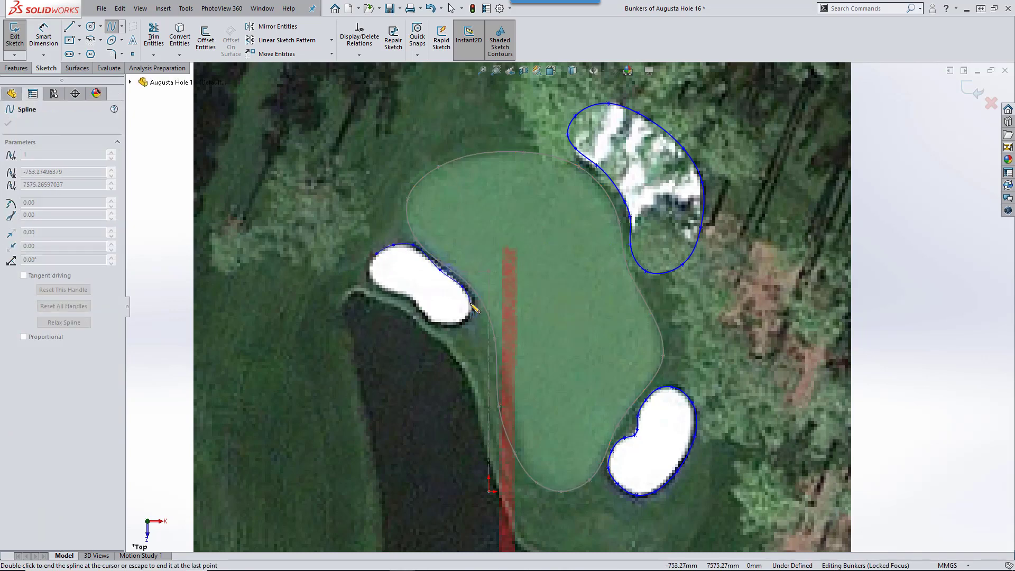
pyautogui.click(471, 305)
pyautogui.click(464, 319)
pyautogui.click(448, 324)
pyautogui.click(419, 306)
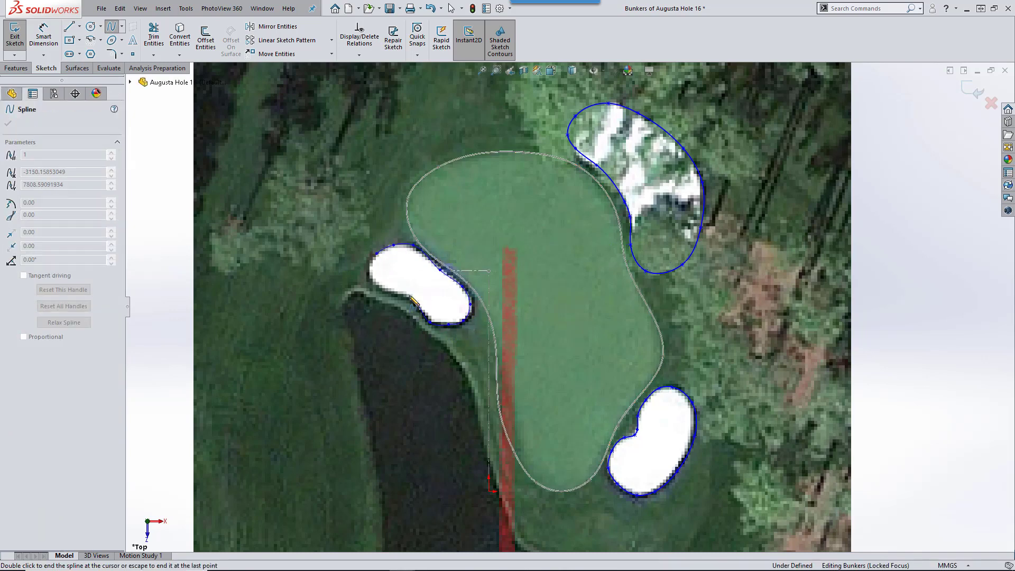
pyautogui.click(411, 297)
pyautogui.click(390, 292)
pyautogui.click(377, 256)
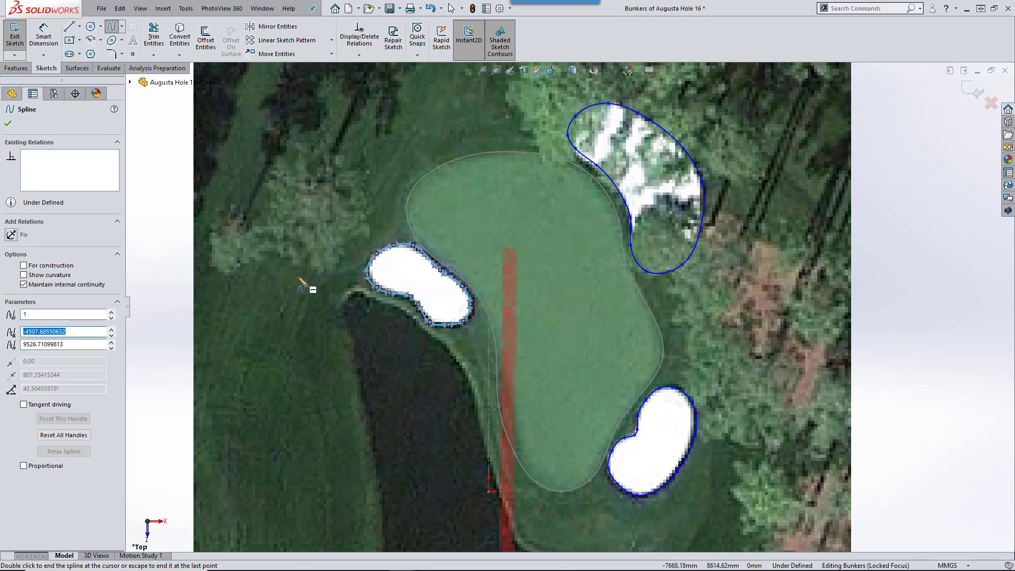
pyautogui.press('Escape')
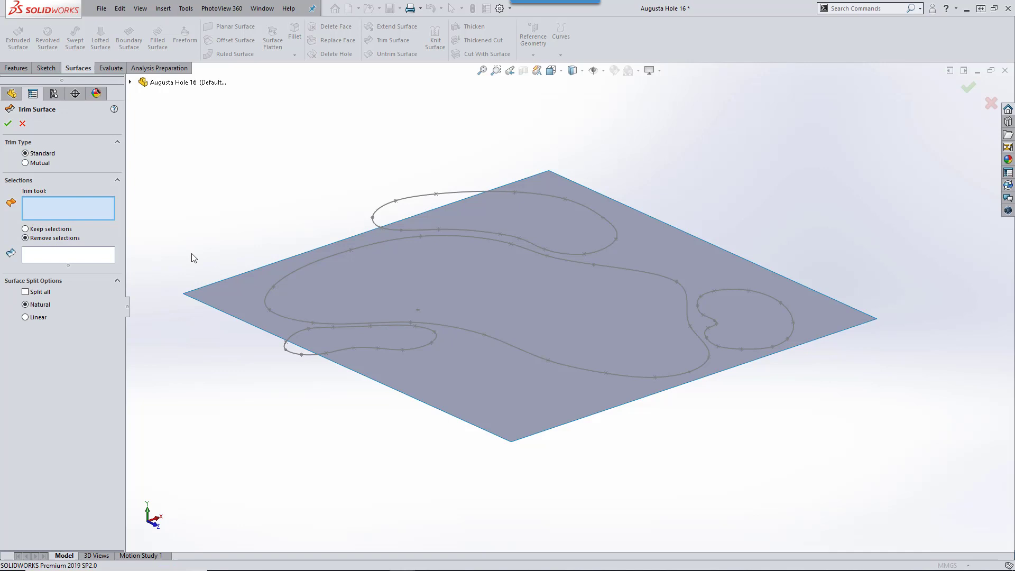
# Trim the planar surface to the green outline, keeping the inner region, and orbit to view it
pyautogui.click(278, 280)
pyautogui.click(316, 287)
pyautogui.rightClick(234, 287)
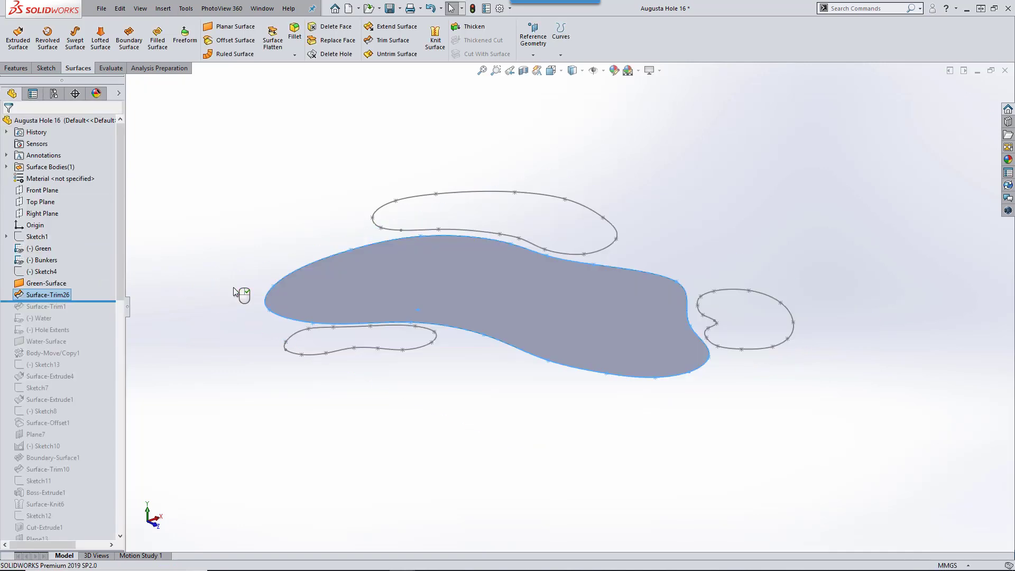
pyautogui.moveTo(230, 287); pyautogui.dragTo(611, 369, button='middle')
pyautogui.scroll(3, 611, 369)
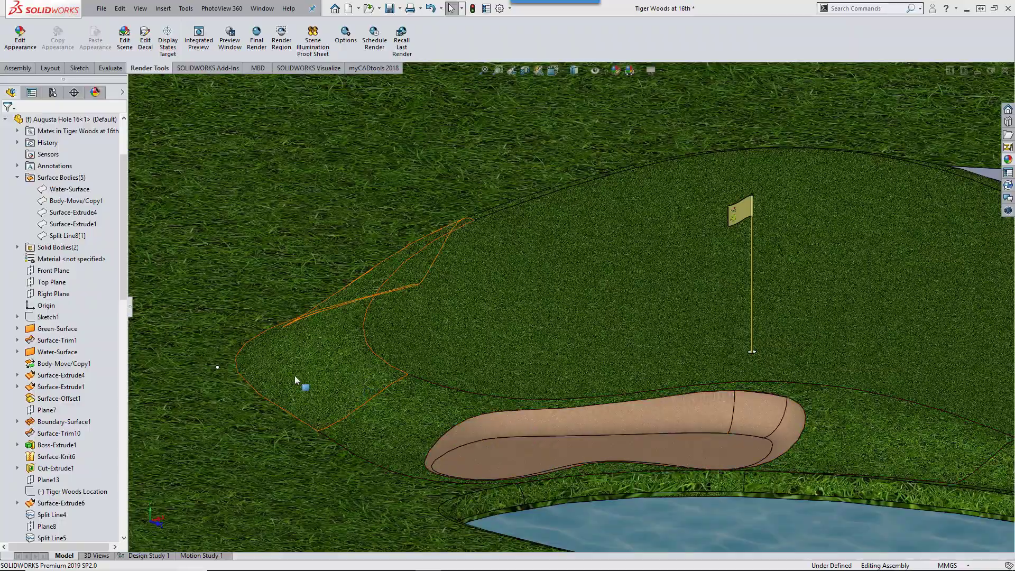
# Orbit the hole to a low oblique angle and keep Motion Study 1 on Motion Analysis
pyautogui.scroll(5, 294, 375)
pyautogui.moveTo(316, 373); pyautogui.dragTo(663, 376, button='middle')
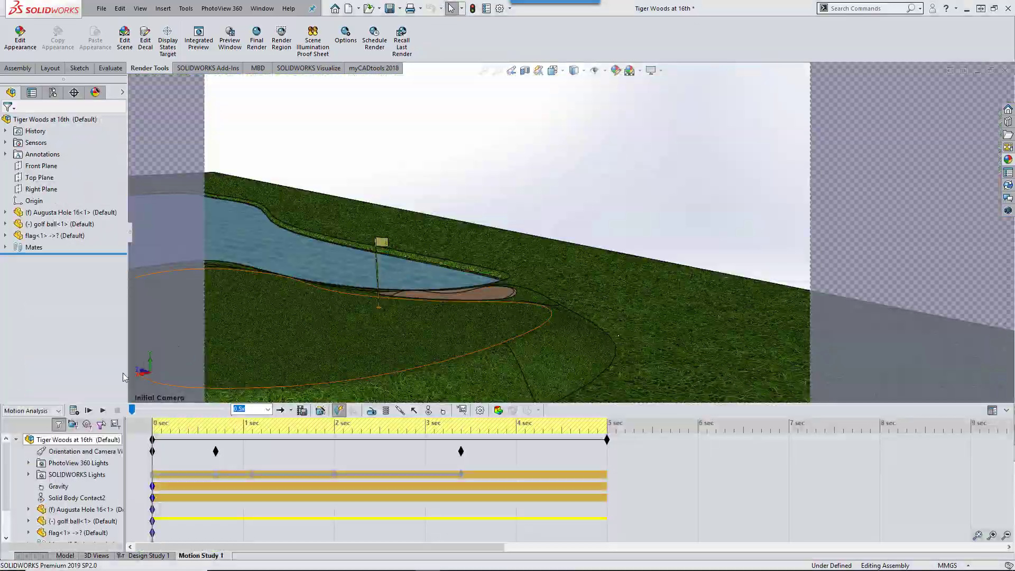
pyautogui.click(57, 412)
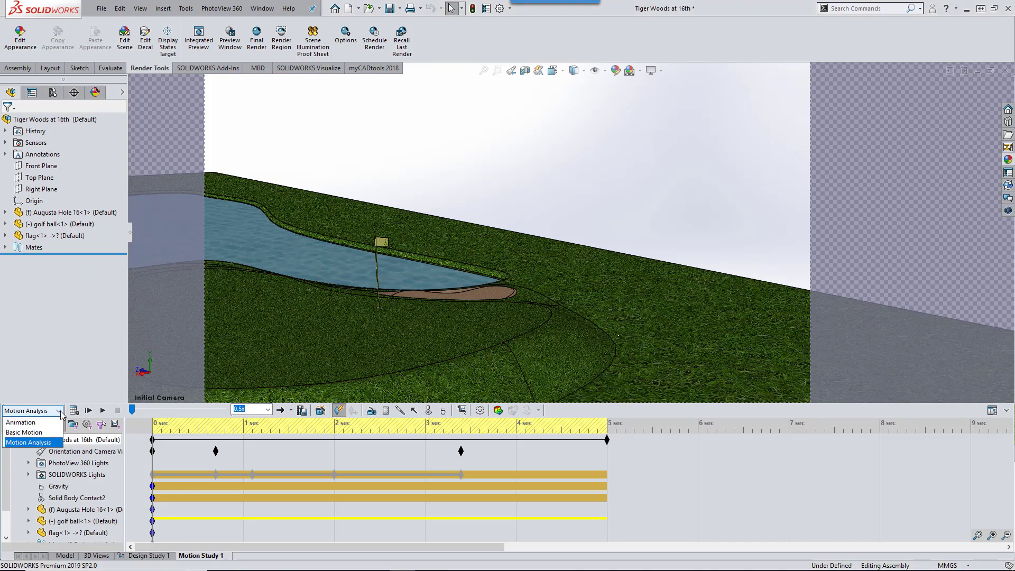
pyautogui.click(45, 443)
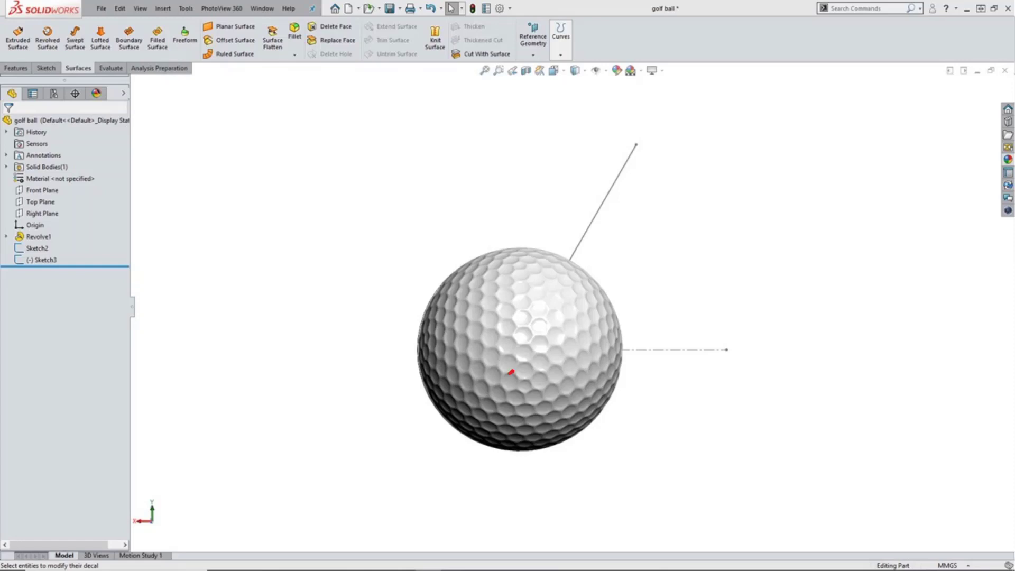
# Orbit the assembly and display the golf ball's Angle1 mate angle dimension
pyautogui.moveTo(511, 372); pyautogui.dragTo(626, 173)
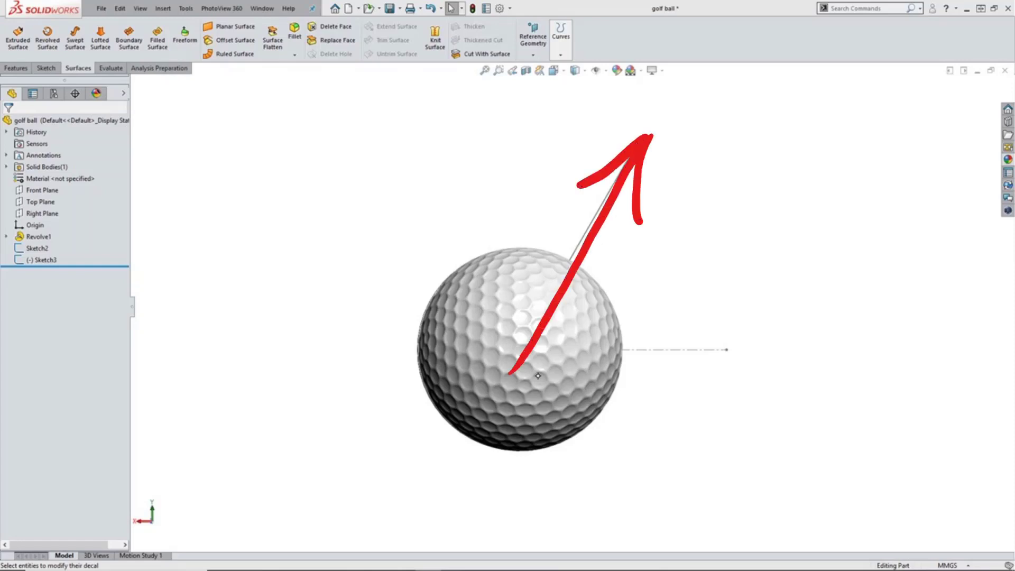
pyautogui.moveTo(514, 365); pyautogui.dragTo(753, 366)
pyautogui.moveTo(596, 237); pyautogui.dragTo(709, 368)
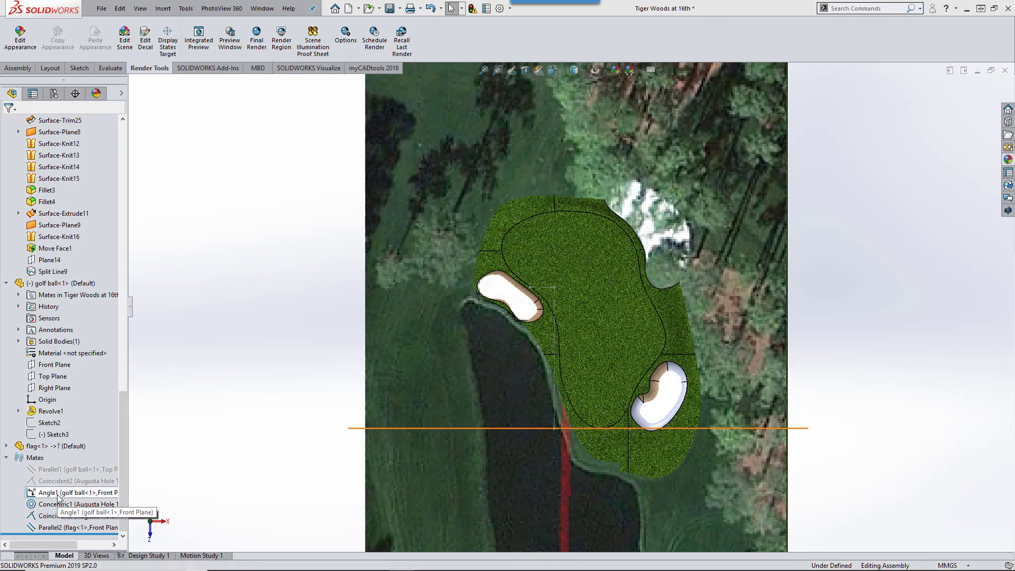
pyautogui.click(75, 492)
pyautogui.scroll(-2, 349, 325)
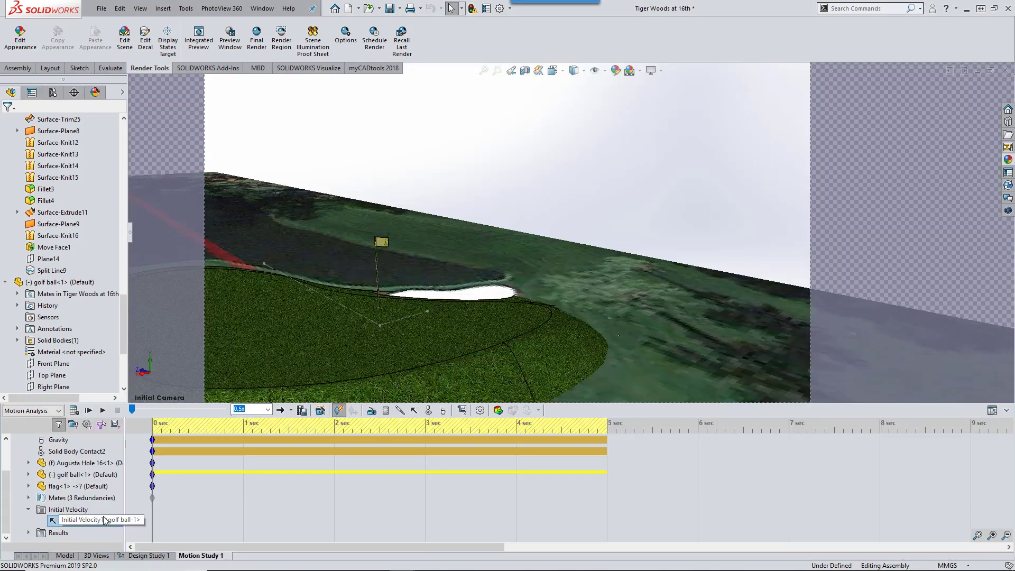
# Review Initial Velocity1 in Edit Feature and confirm it unchanged
pyautogui.rightClick(106, 517)
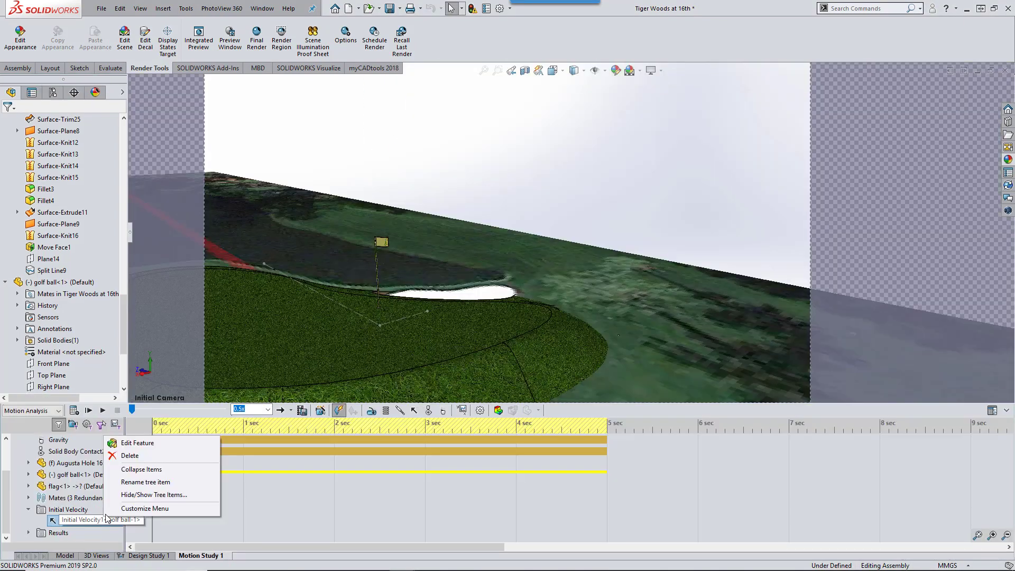
pyautogui.click(128, 443)
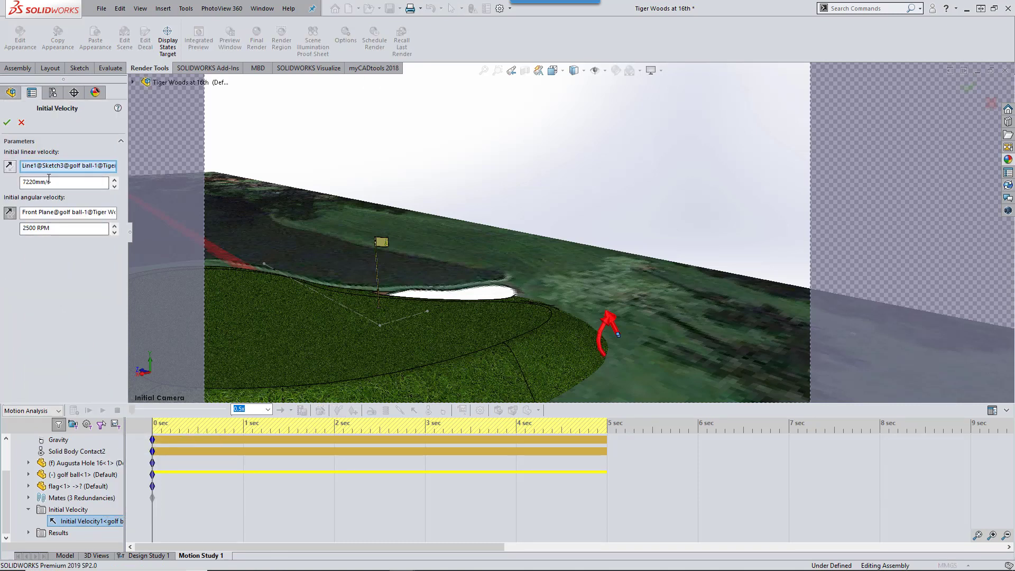
pyautogui.click(7, 124)
pyautogui.scroll(2, 7, 506)
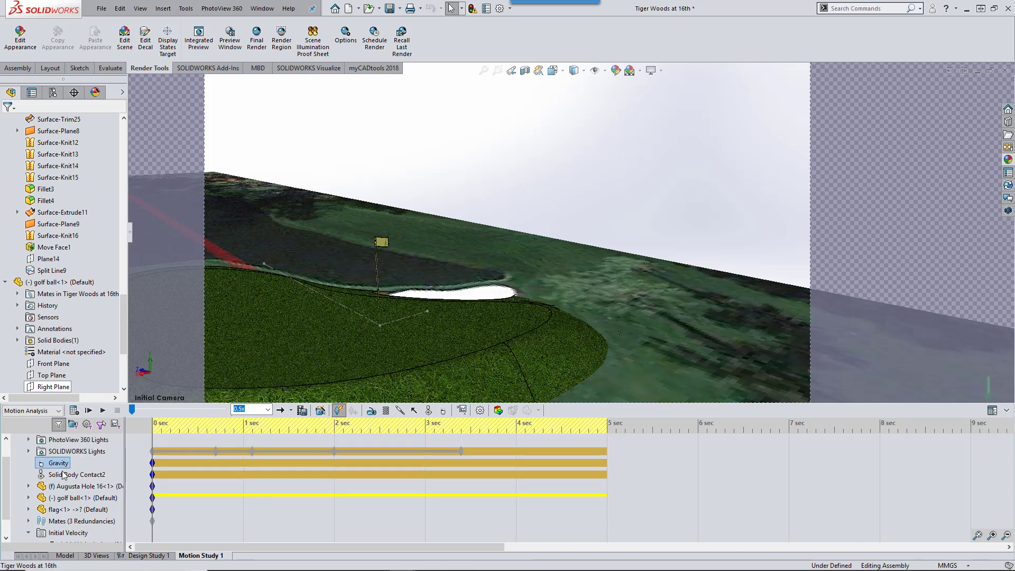
# Review Solid Body Contact2 in Edit Feature and confirm it unchanged
pyautogui.rightClick(66, 478)
pyautogui.click(164, 480)
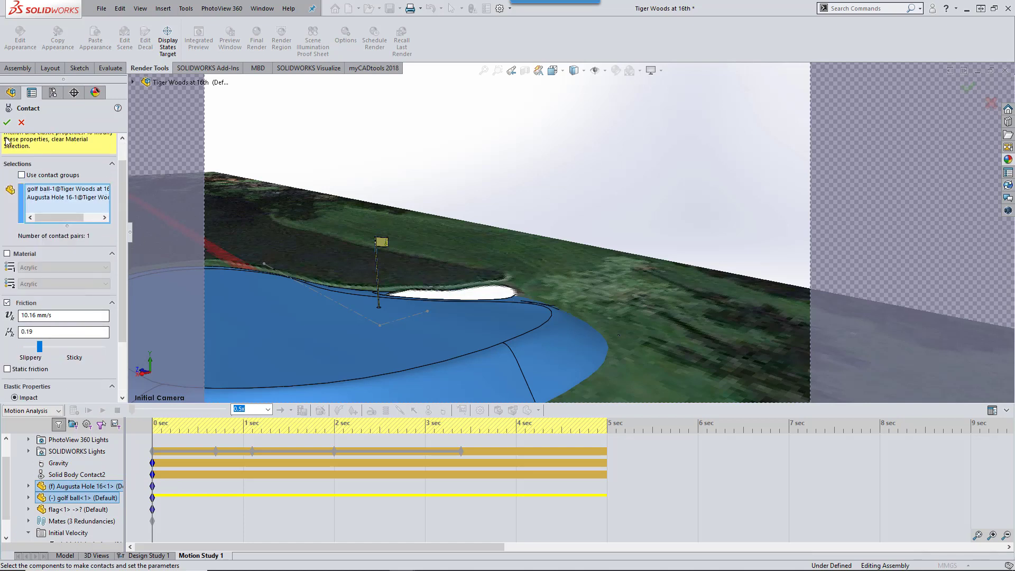
pyautogui.click(6, 122)
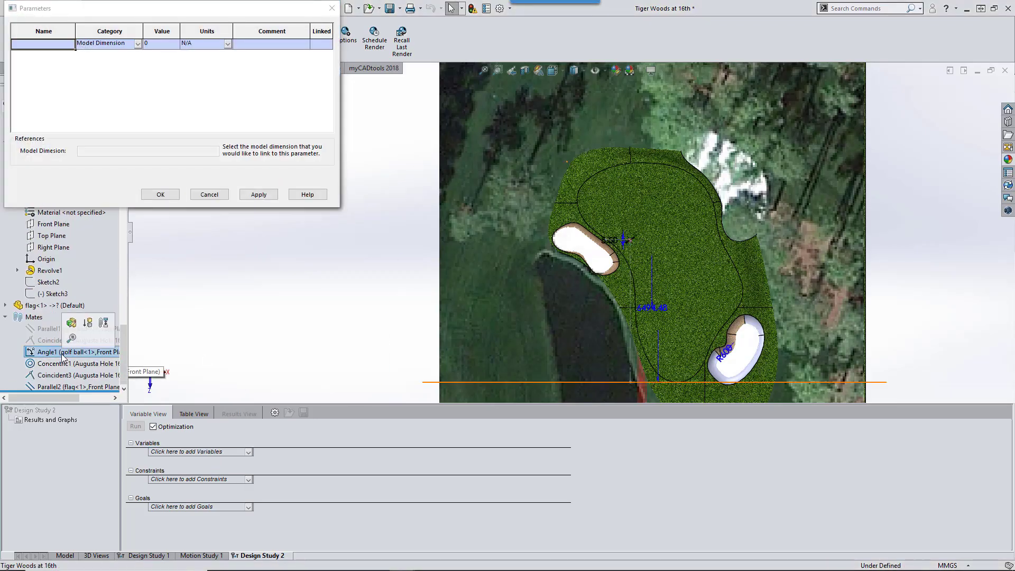
# Vary Tiger Angle 10–30deg in 10deg steps and constrain Proximity1 to less than 1.0
pyautogui.click(74, 352)
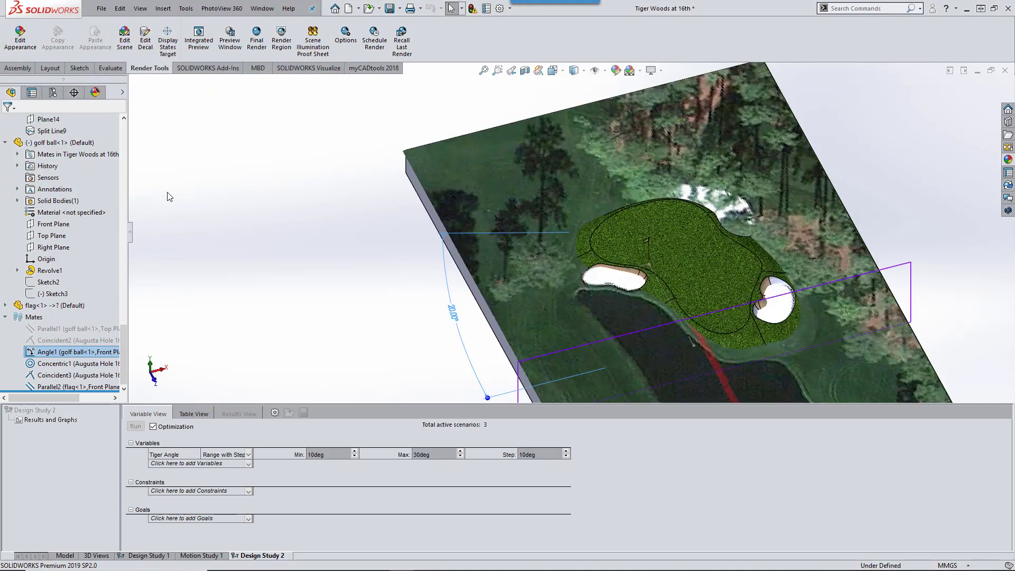
pyautogui.click(169, 197)
pyautogui.scroll(-5, 614, 333)
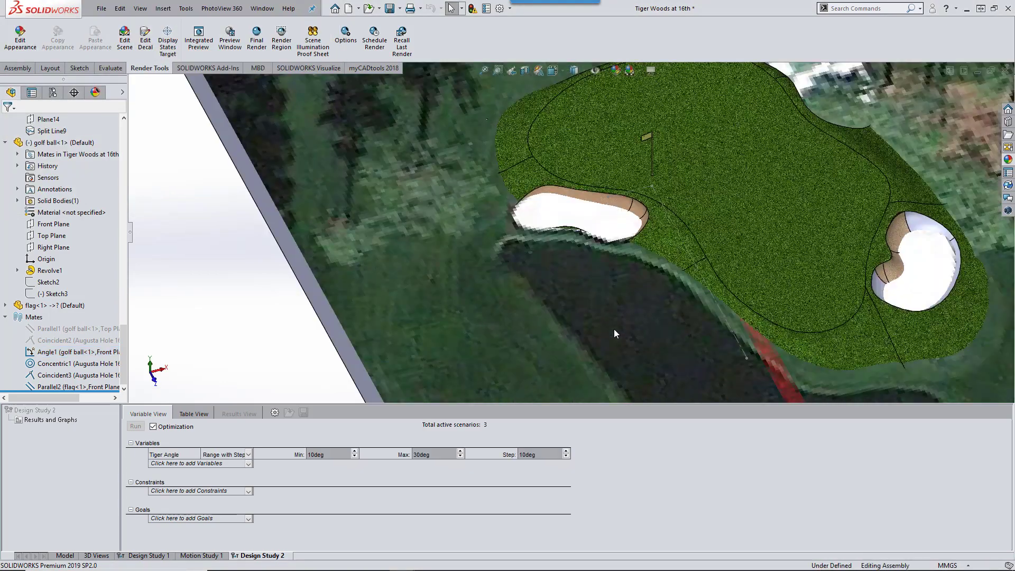
pyautogui.click(248, 492)
pyautogui.click(191, 515)
pyautogui.click(247, 495)
pyautogui.click(236, 515)
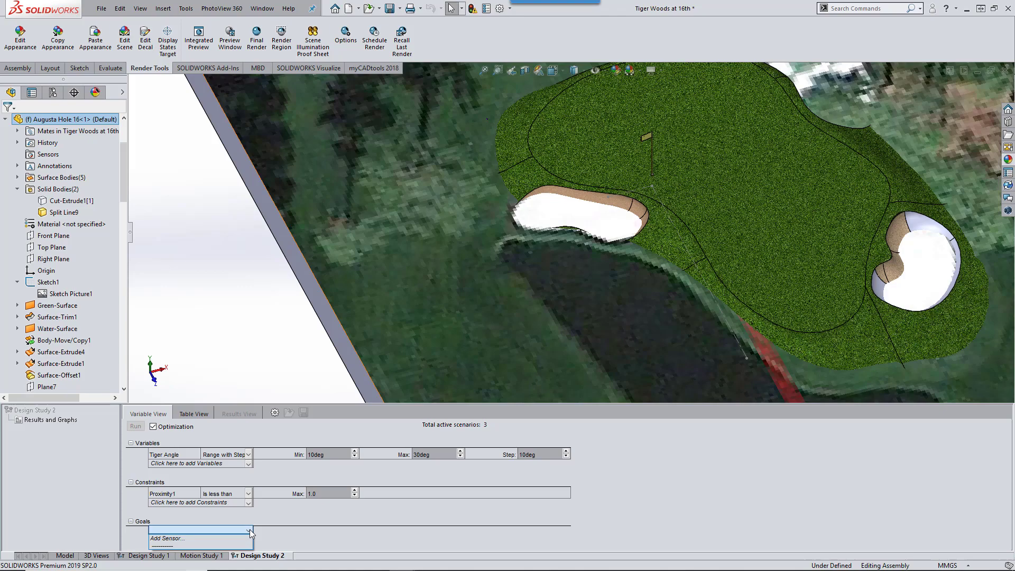
# Add a proximity sensor on the flag face with a 1.00mm range
pyautogui.click(168, 539)
pyautogui.click(68, 153)
pyautogui.click(65, 194)
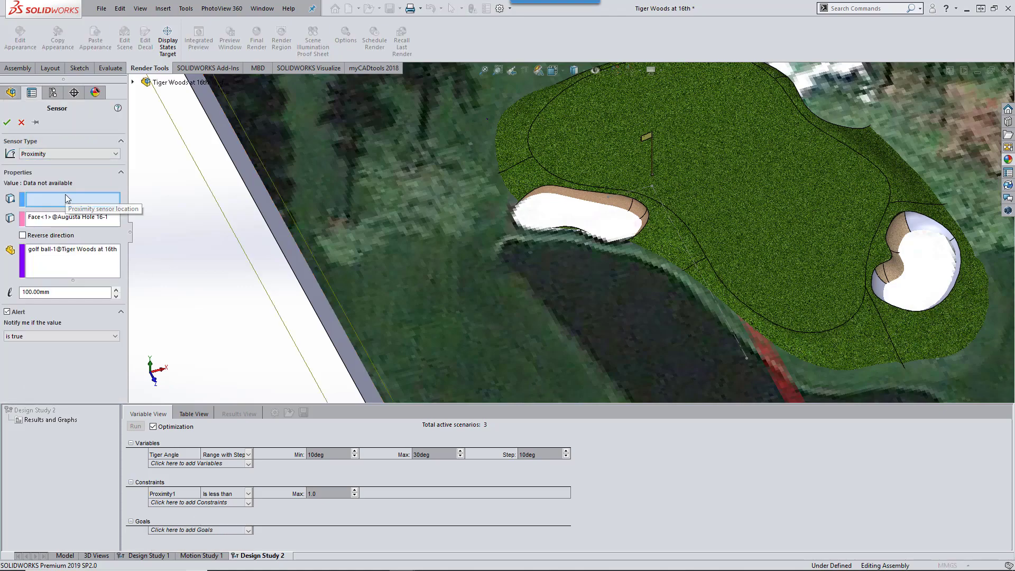
pyautogui.scroll(-10, 652, 174)
pyautogui.click(554, 202)
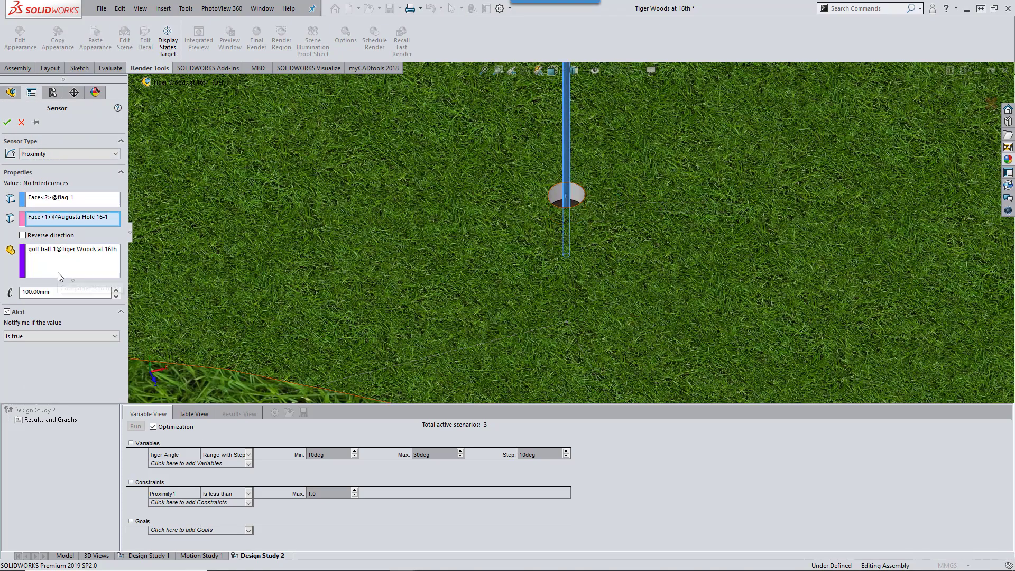
pyautogui.doubleClick(61, 292)
pyautogui.write('1.0')
pyautogui.click(55, 335)
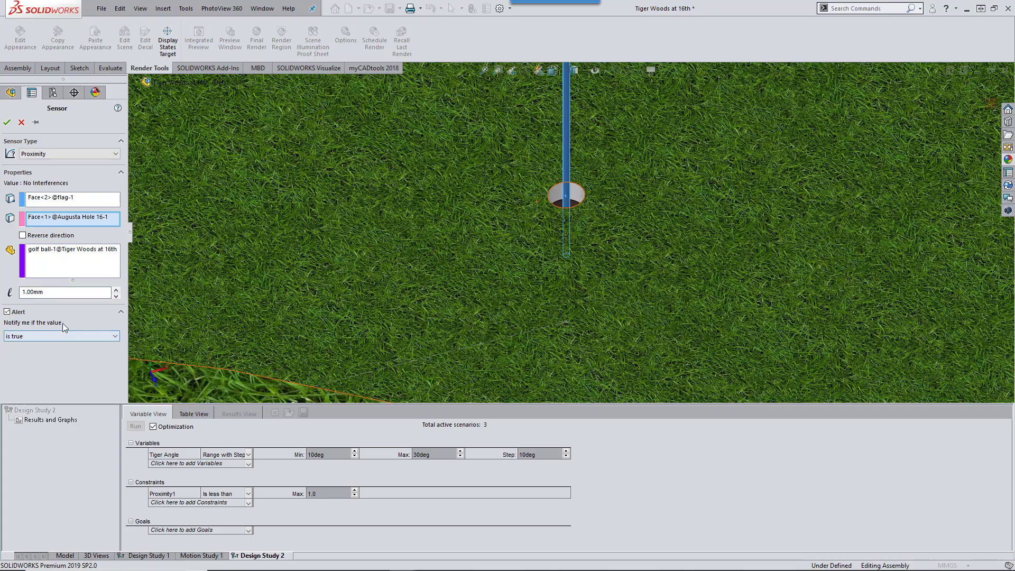